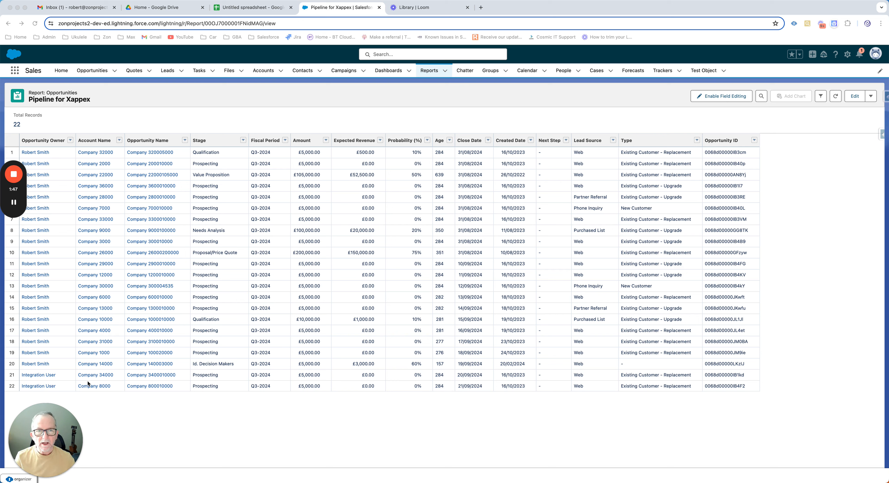
- Switch to the blank Google Sheets spreadsheet, enable the Salesforce Connector add-on and open it
{"action": "left_click", "coordinate": [244, 7]}
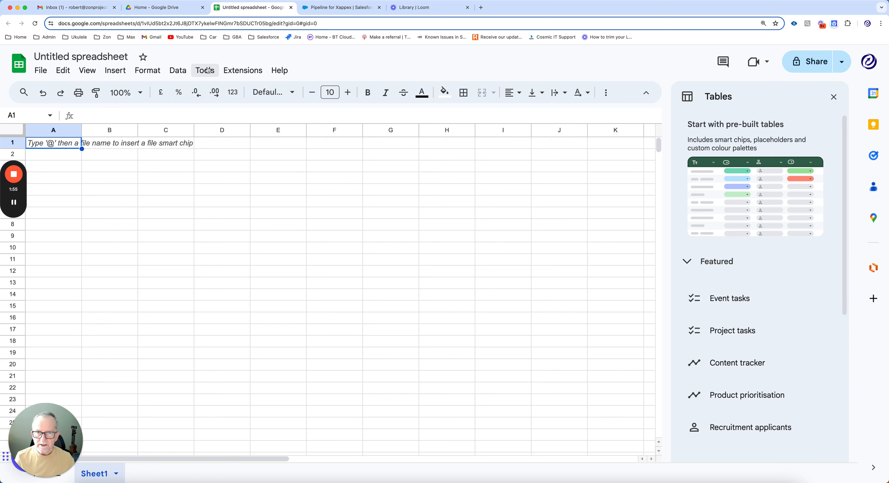
{"action": "left_click", "coordinate": [241, 71]}
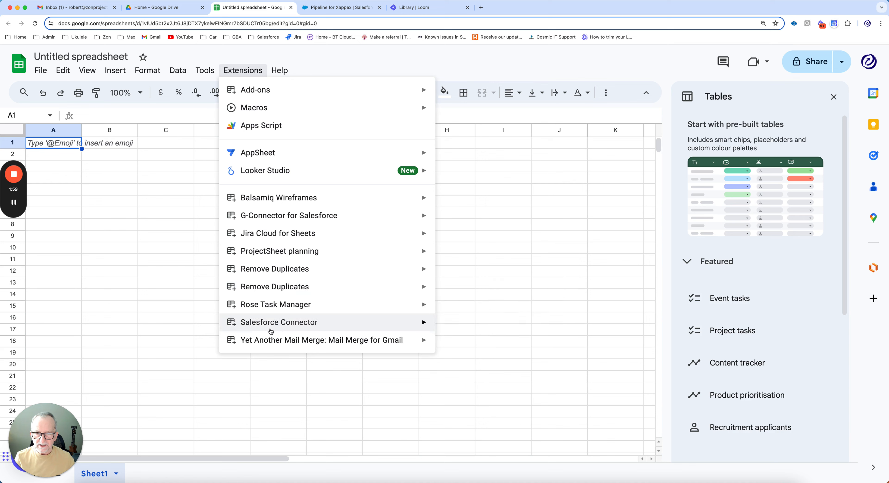
{"action": "mouse_move", "coordinate": [270, 328]}
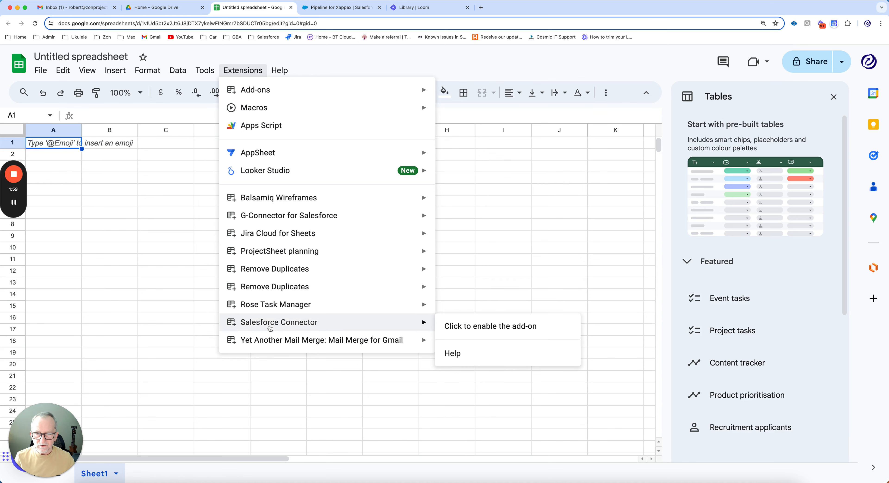
{"action": "left_click", "coordinate": [464, 328]}
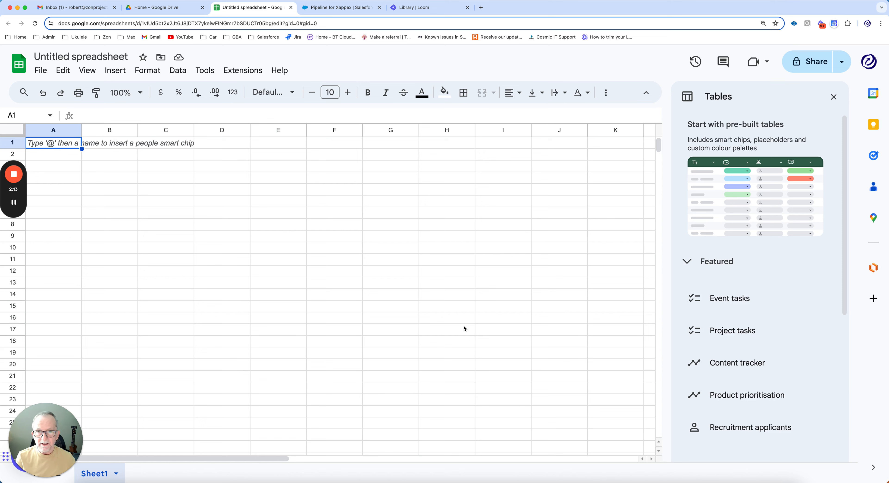
{"action": "left_click", "coordinate": [246, 71]}
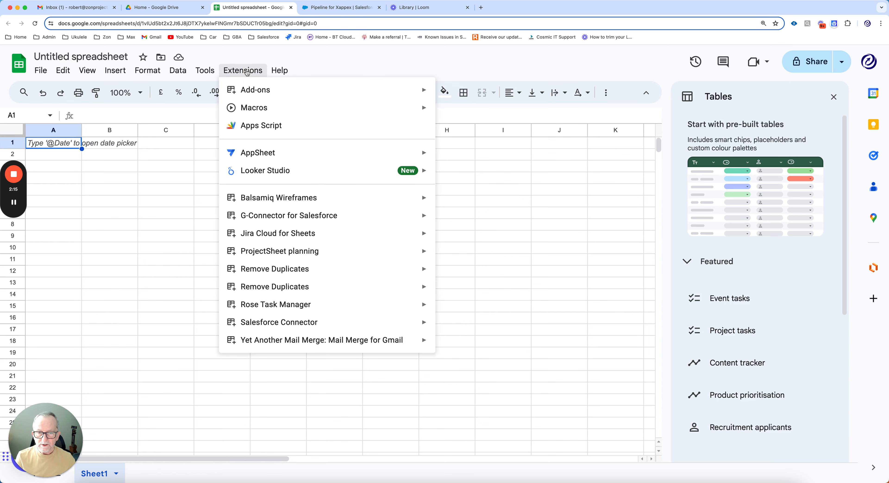
{"action": "mouse_move", "coordinate": [327, 322]}
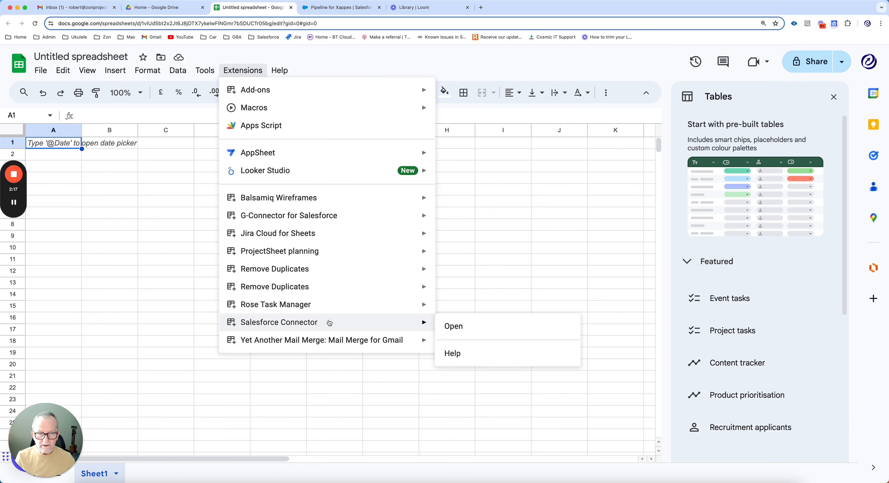
{"action": "left_click", "coordinate": [453, 325]}
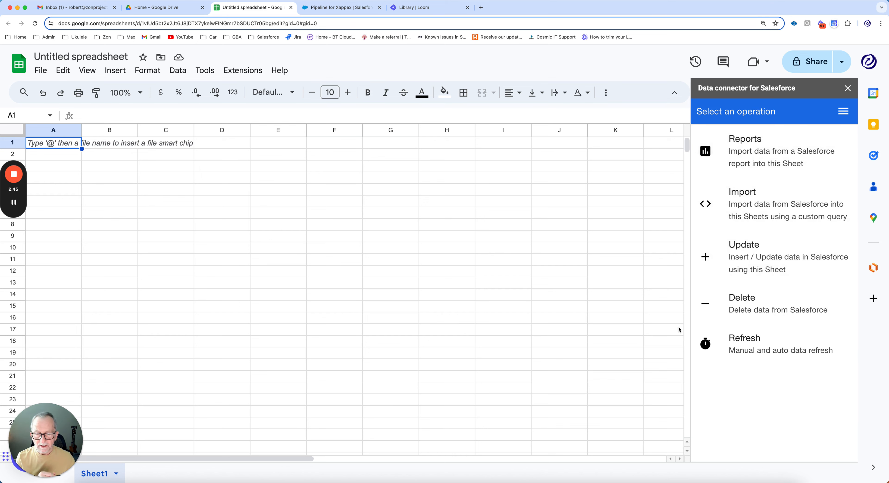
- Import the recently run Salesforce report "Pipeline for Xappex" into the active sheet, replacing its data
{"action": "left_click", "coordinate": [764, 156]}
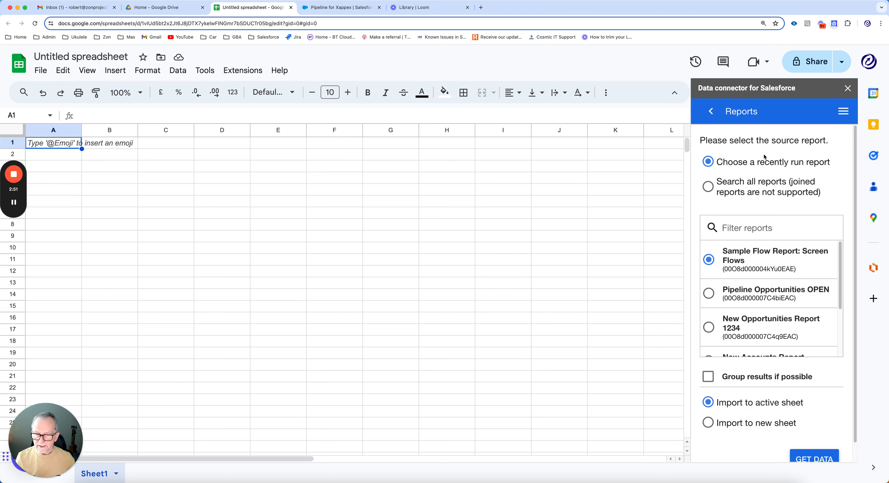
{"action": "left_click", "coordinate": [739, 227]}
{"action": "type", "text": "x"}
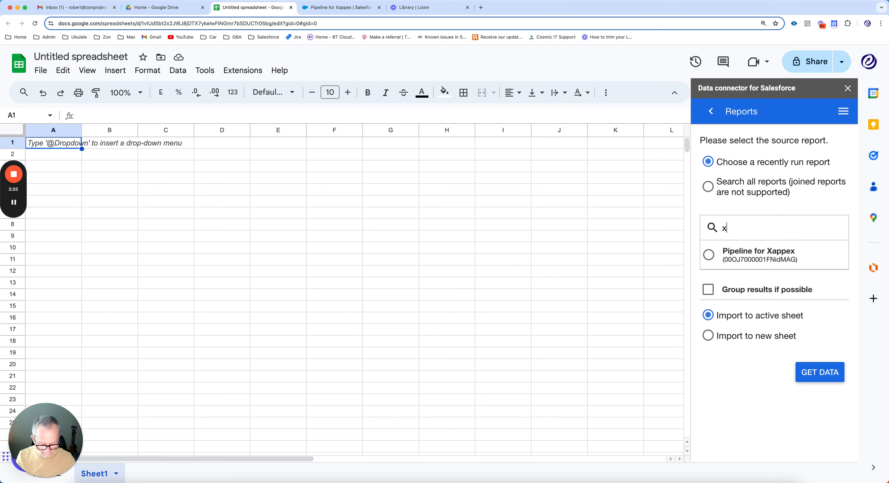
{"action": "type", "text": "app"}
{"action": "left_click", "coordinate": [740, 256]}
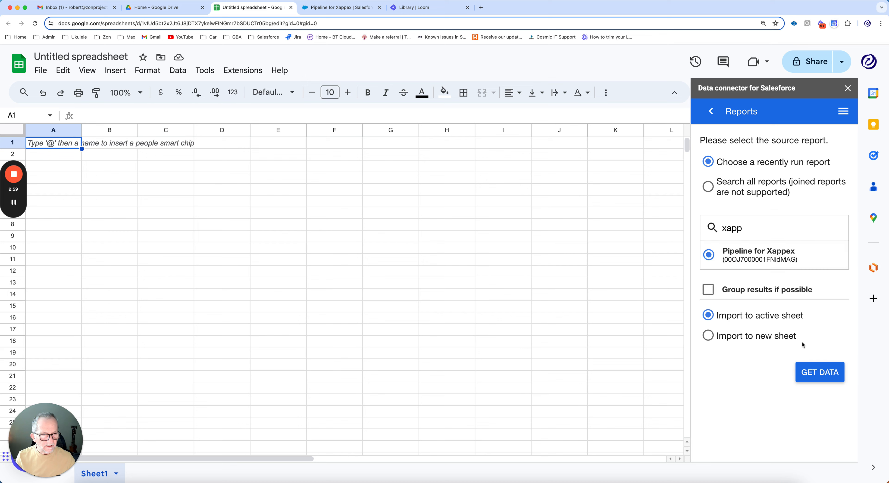
{"action": "left_click", "coordinate": [820, 374]}
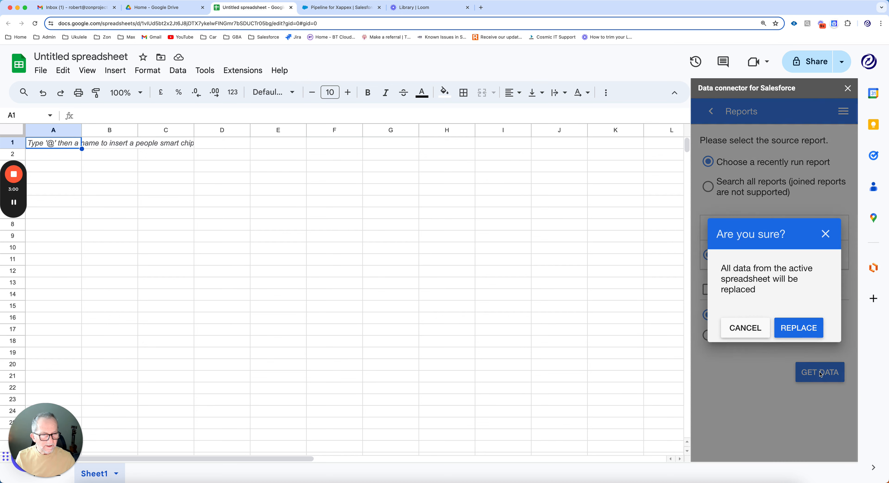
{"action": "left_click", "coordinate": [800, 331]}
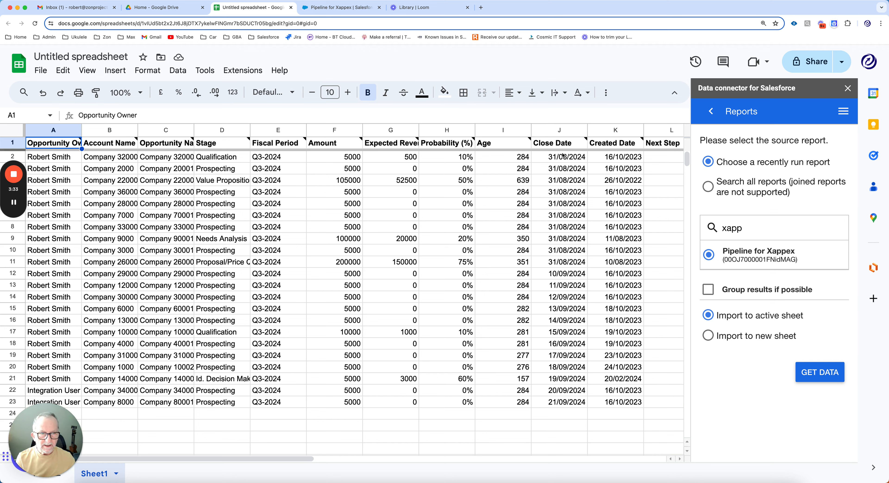
- Set the Close Date of the first opportunity, in cell J2, to 01/10/2024
{"action": "left_click", "coordinate": [546, 161]}
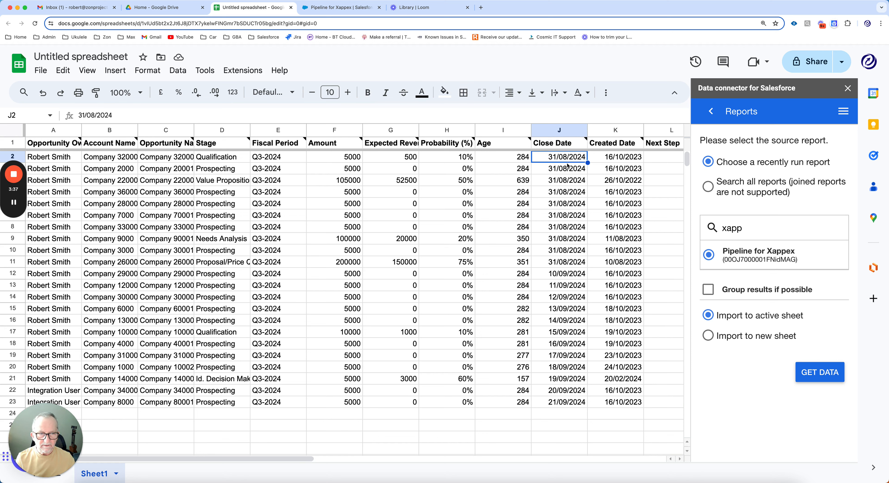
{"action": "left_click", "coordinate": [549, 173]}
{"action": "left_click", "coordinate": [547, 158]}
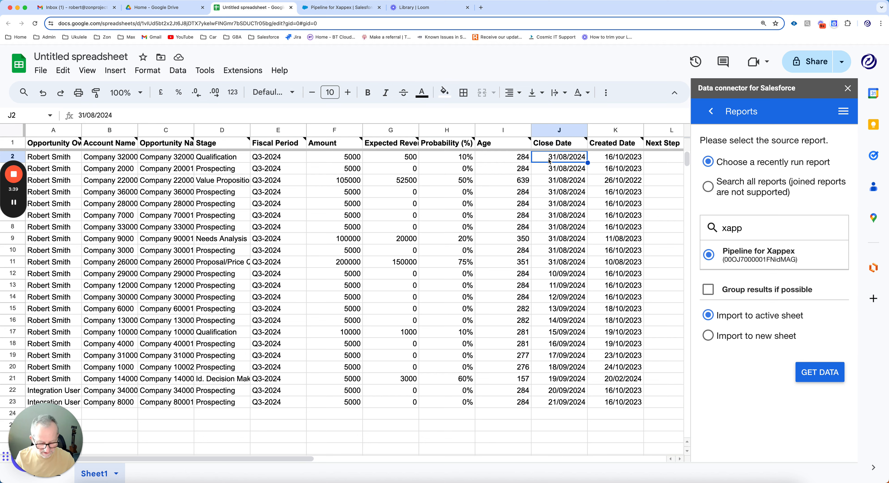
{"action": "type", "text": "01/"}
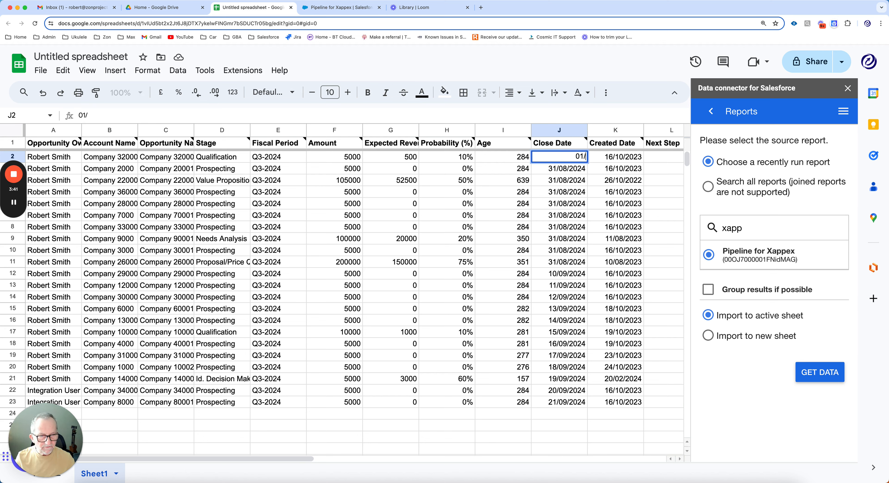
{"action": "type", "text": "10/2"}
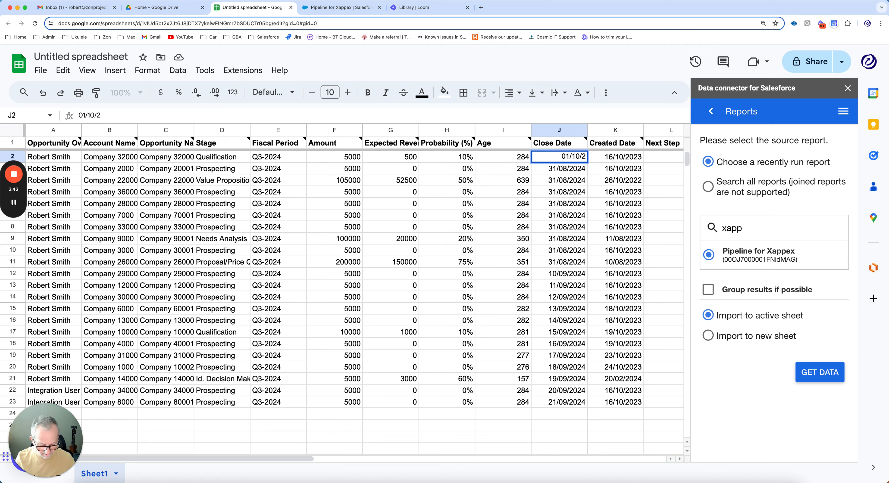
{"action": "type", "text": "024"}
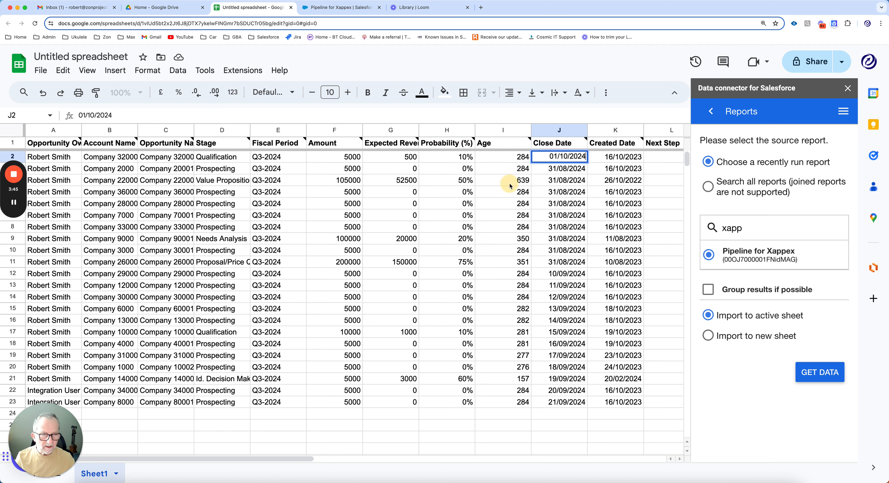
{"action": "left_click", "coordinate": [510, 186]}
- Fill the Close Date series from J2 down to J23, one day later per row
{"action": "left_click", "coordinate": [567, 159]}
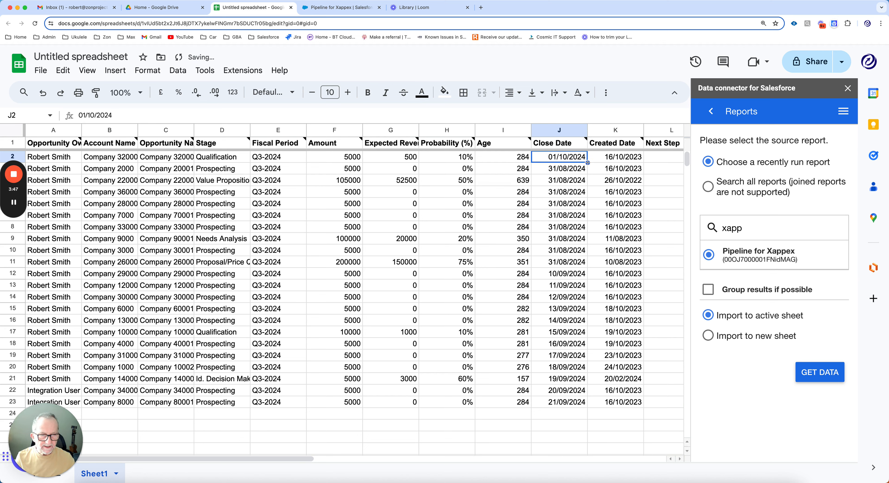
{"action": "left_click_drag", "start_coordinate": [587, 162], "coordinate": [582, 404]}
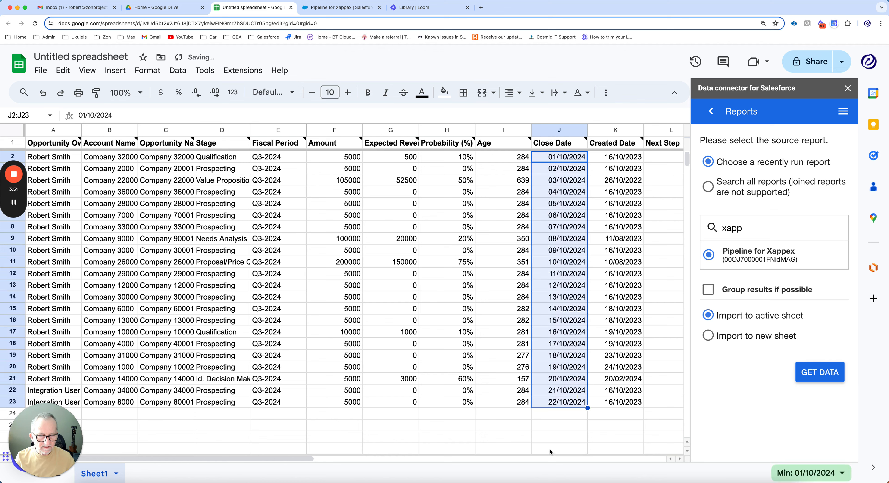
{"action": "left_click", "coordinate": [541, 439]}
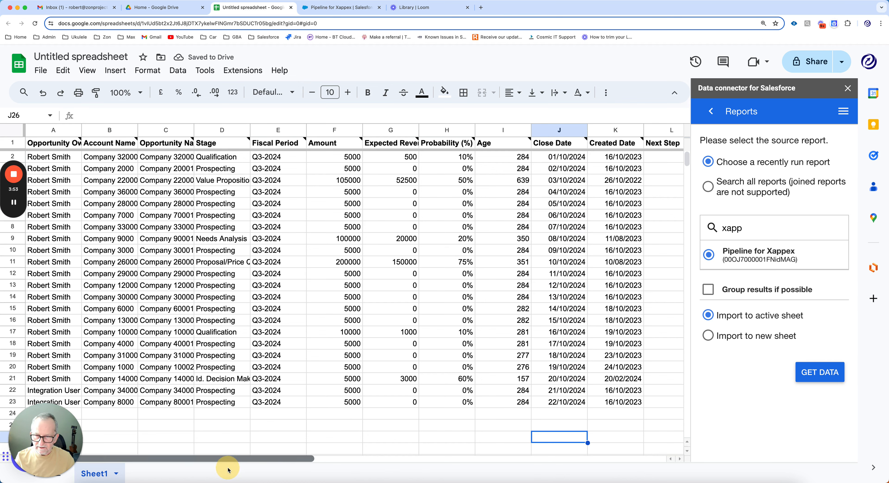
- Select rows 2 to 23 and start the connector's Update operation for them
{"action": "mouse_move", "coordinate": [12, 220]}
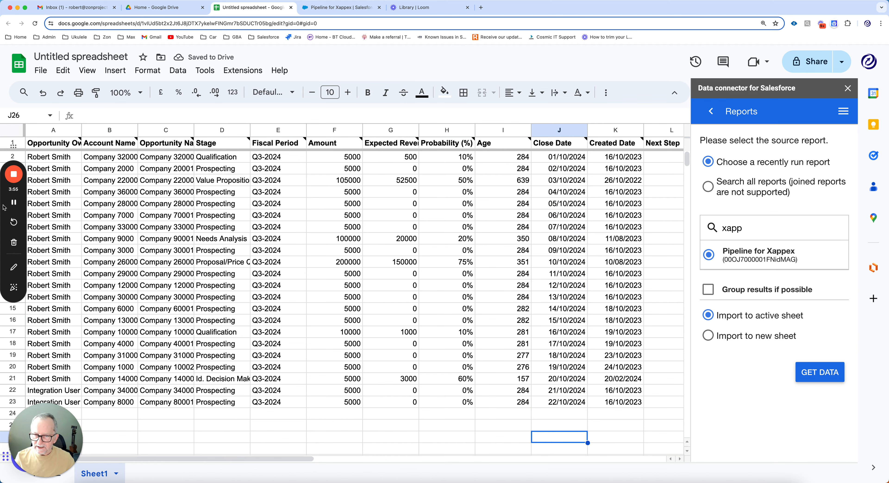
{"action": "left_click_drag", "start_coordinate": [4, 193], "coordinate": [305, 324]}
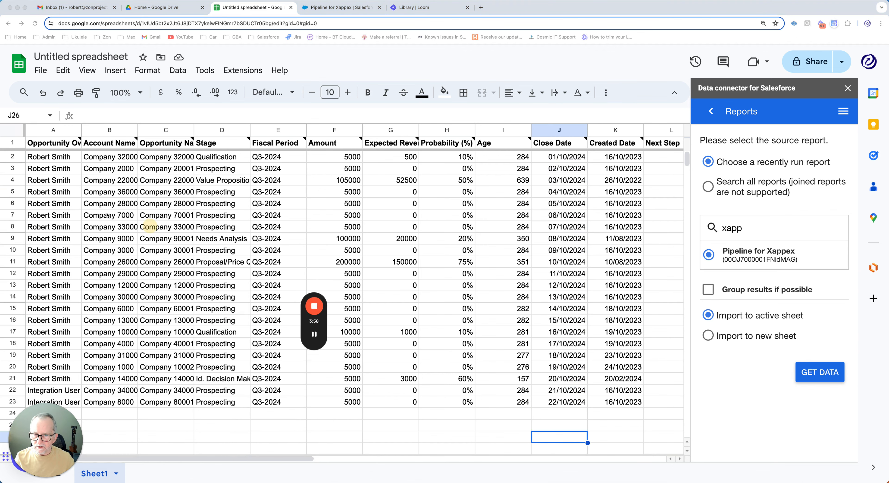
{"action": "left_click", "coordinate": [11, 158]}
{"action": "left_click_drag", "start_coordinate": [15, 159], "coordinate": [48, 403]}
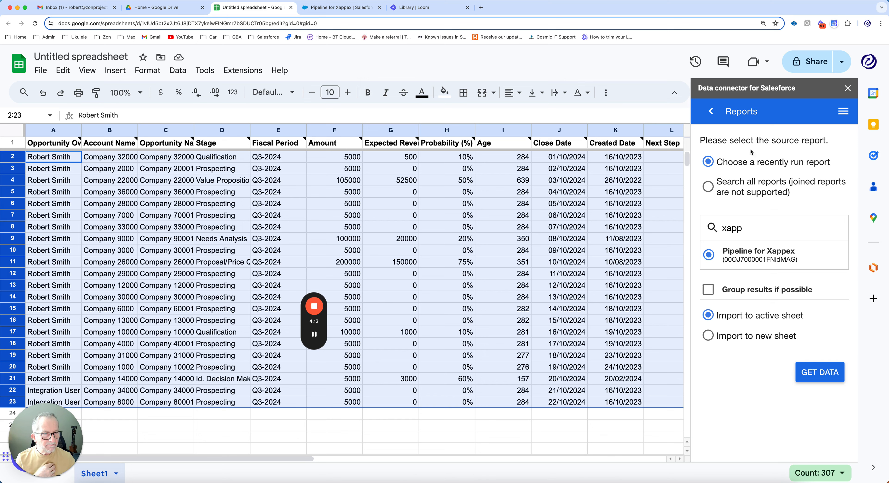
{"action": "left_click", "coordinate": [709, 111]}
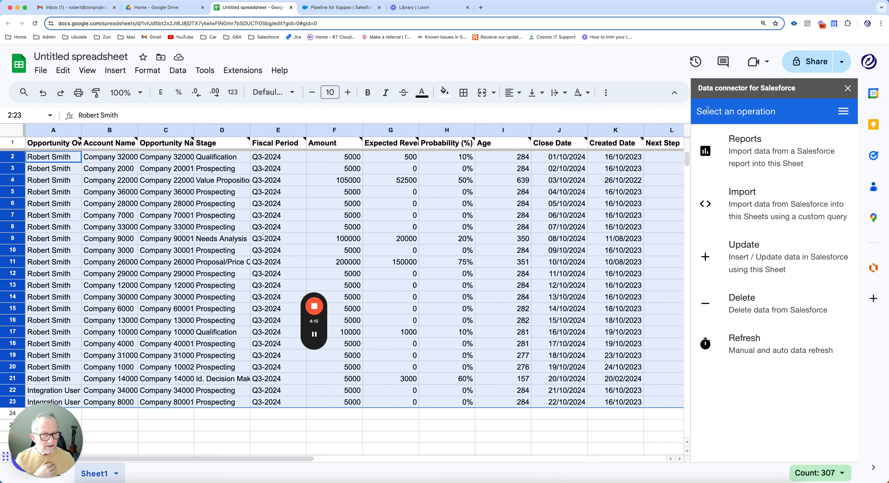
{"action": "left_click", "coordinate": [737, 257]}
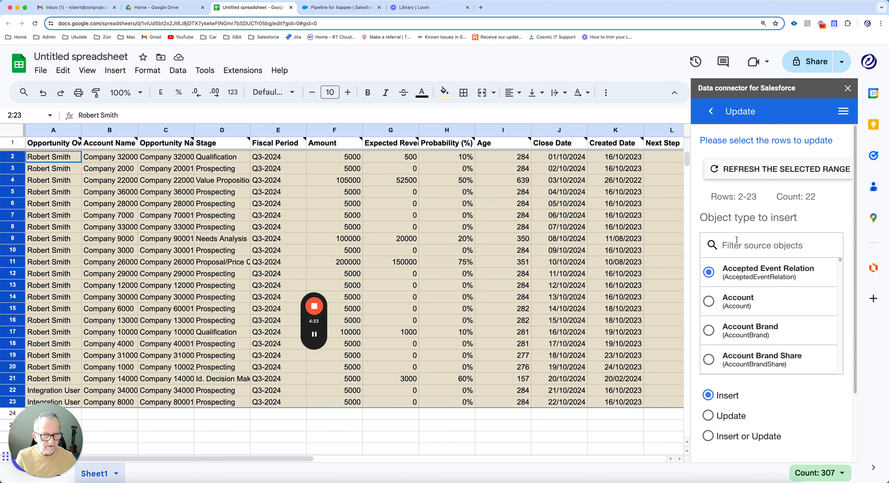
- Choose Opportunity as the object type, filtering by "opp", and set the operation to Update
{"action": "type", "text": "opp"}
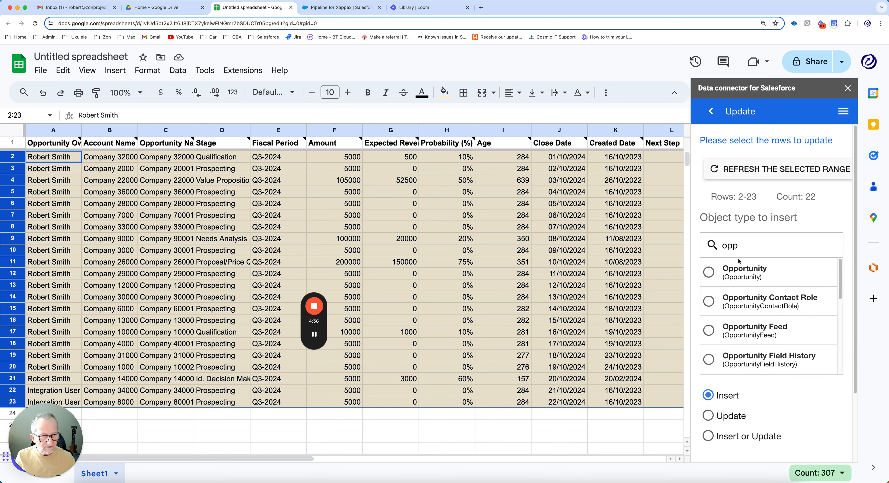
{"action": "left_click", "coordinate": [738, 262]}
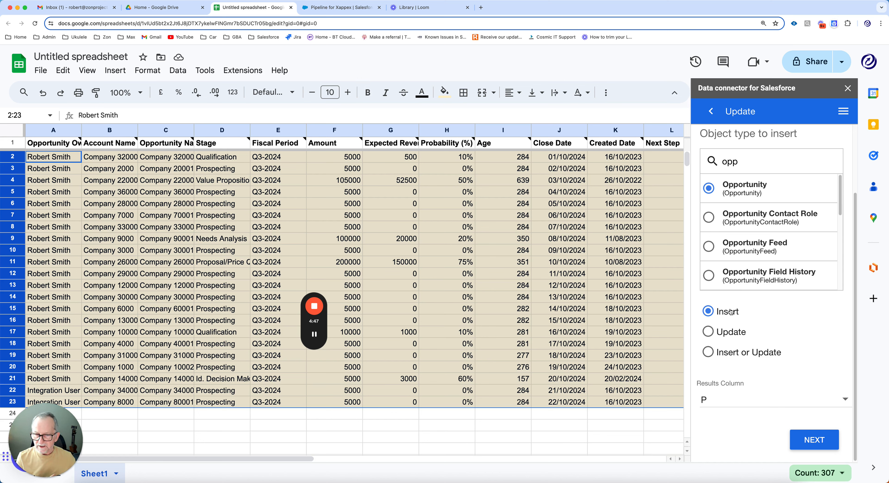
{"action": "left_click", "coordinate": [721, 332]}
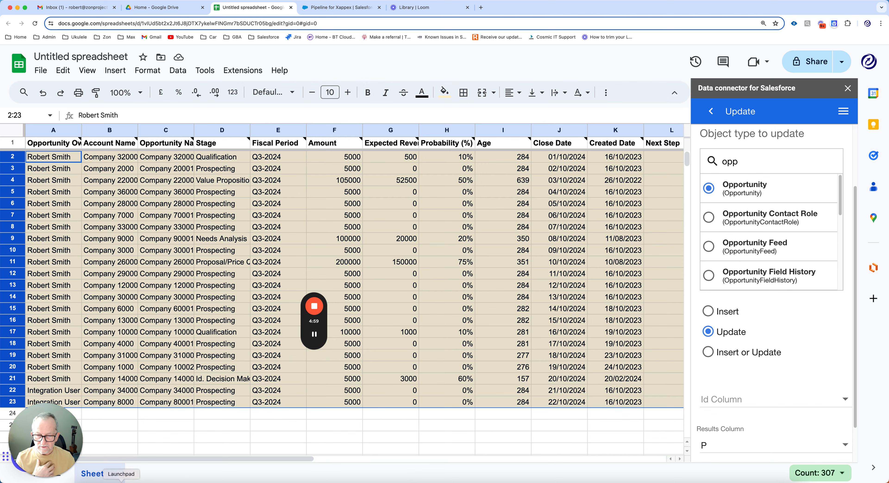
- Set the update's Results Column to O and its Id Column to O, the Opportunity ID column
{"action": "left_click_drag", "start_coordinate": [250, 459], "coordinate": [444, 459]}
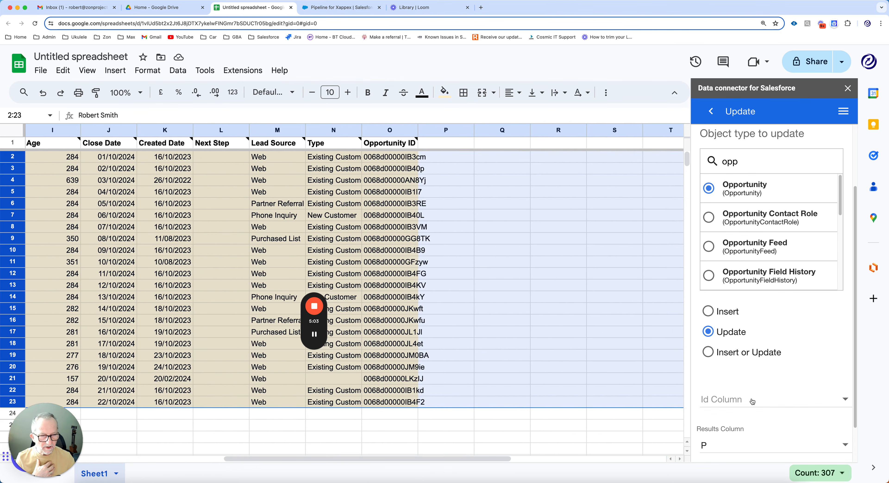
{"action": "left_click", "coordinate": [747, 444]}
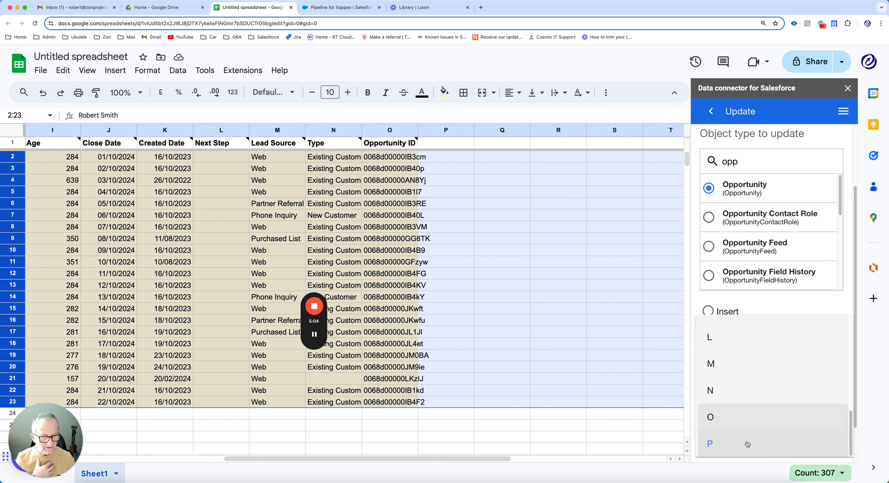
{"action": "left_click", "coordinate": [727, 417]}
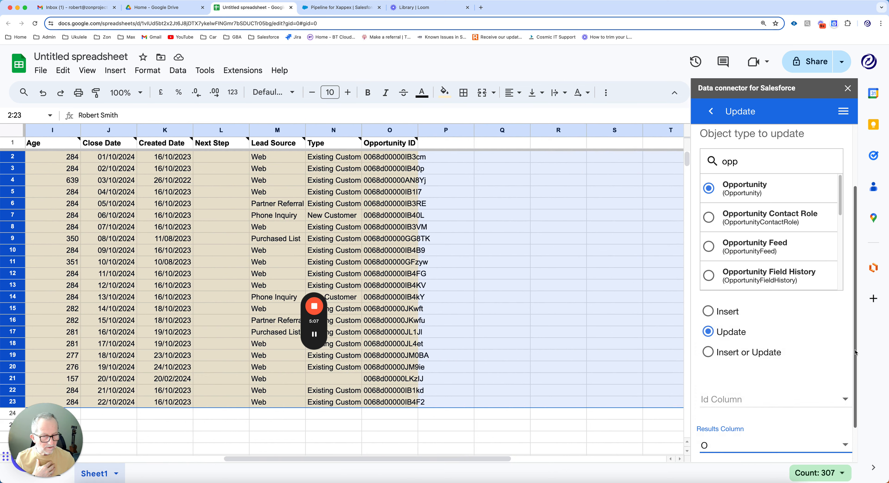
{"action": "left_click_drag", "start_coordinate": [855, 358], "coordinate": [856, 411]}
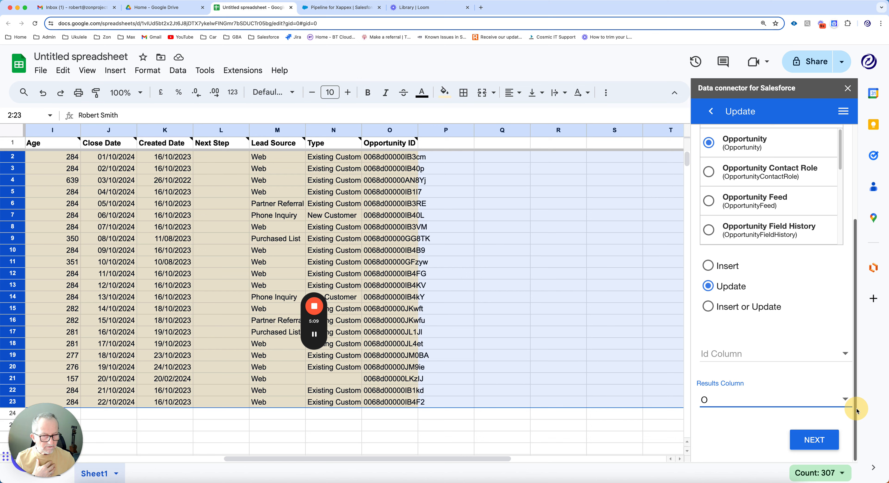
{"action": "left_click", "coordinate": [790, 359]}
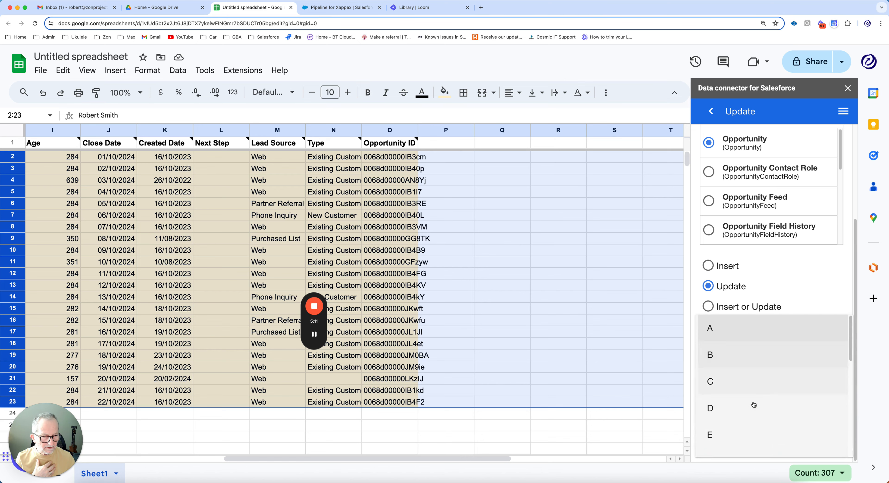
{"action": "left_click_drag", "start_coordinate": [850, 359], "coordinate": [849, 435]}
{"action": "left_click", "coordinate": [776, 442]}
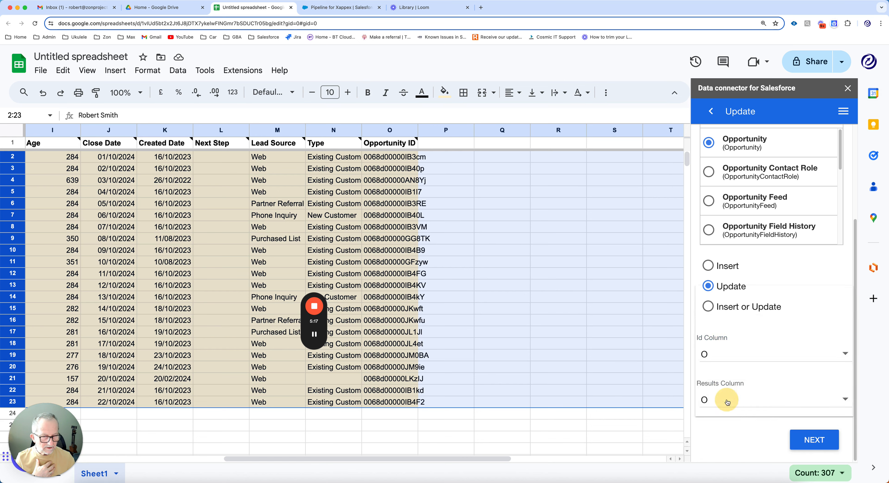
- Change the update's Results Column to P and continue to the field mapping, dismissing the mapping warning
{"action": "left_click", "coordinate": [727, 402]}
{"action": "left_click_drag", "start_coordinate": [850, 388], "coordinate": [851, 394]}
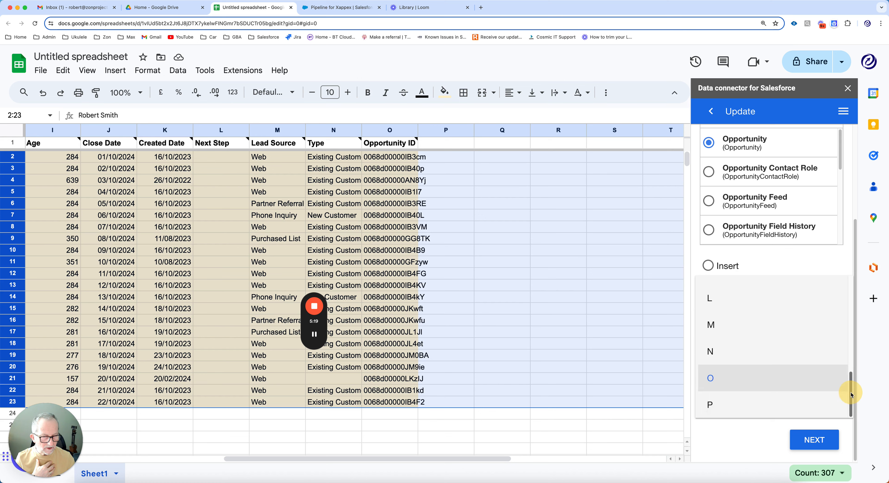
{"action": "left_click", "coordinate": [767, 405]}
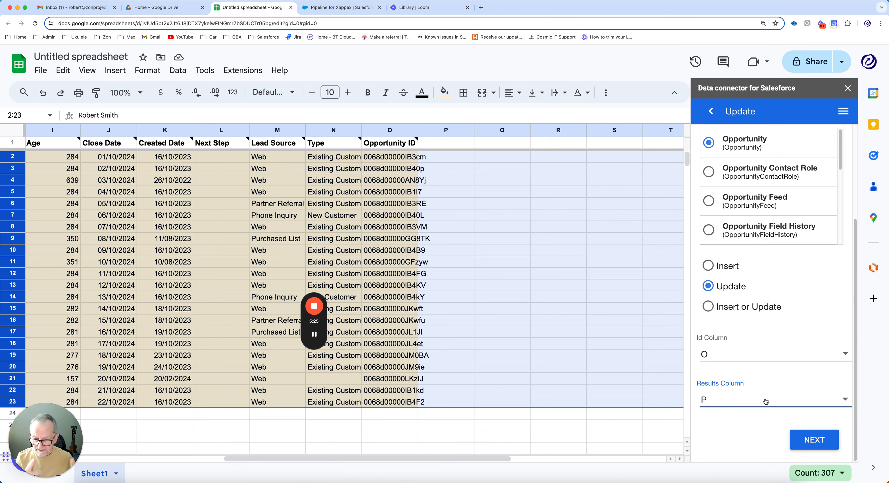
{"action": "left_click", "coordinate": [811, 443]}
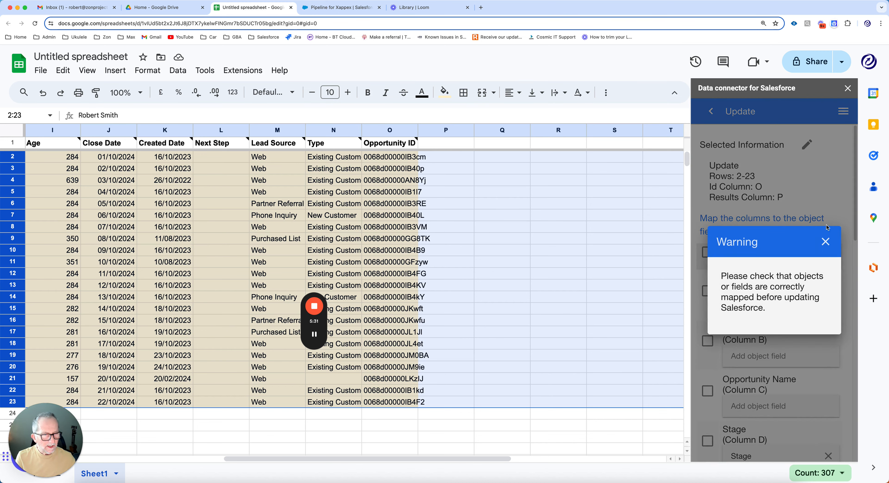
{"action": "left_click", "coordinate": [825, 242]}
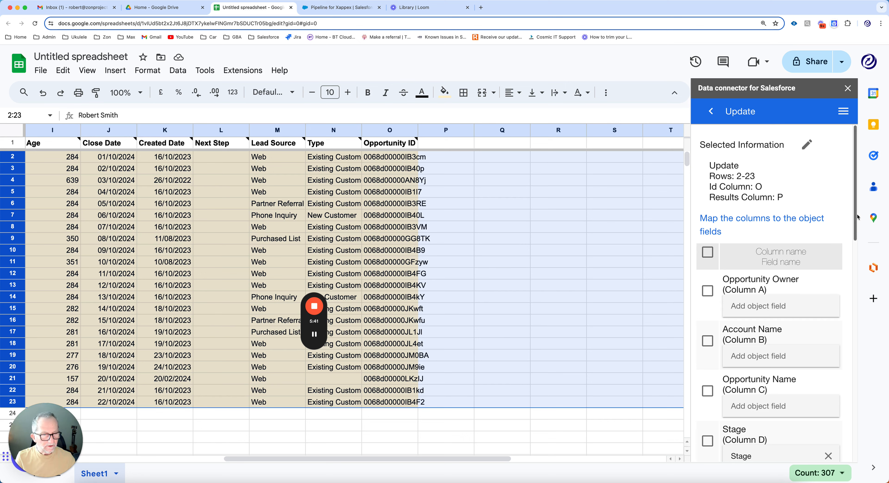
- Include only the Close Date (Column J) and Opportunity ID (Column O) mappings in the update
{"action": "scroll", "coordinate": [852, 209], "scroll_direction": "down", "scroll_amount": 3}
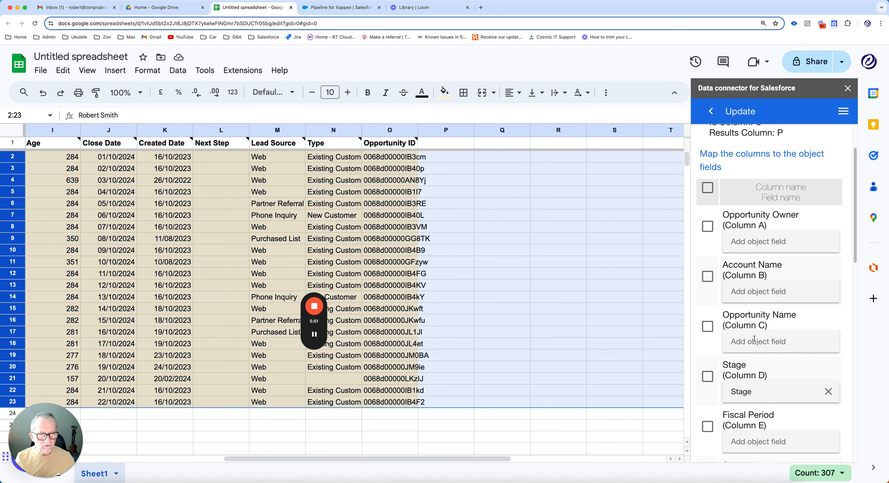
{"action": "left_click_drag", "start_coordinate": [856, 256], "coordinate": [858, 278]}
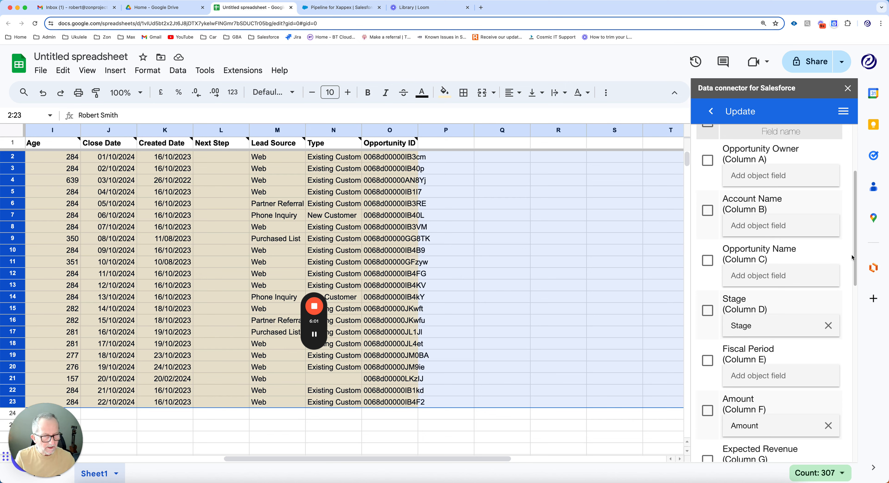
{"action": "left_click_drag", "start_coordinate": [852, 257], "coordinate": [859, 366]}
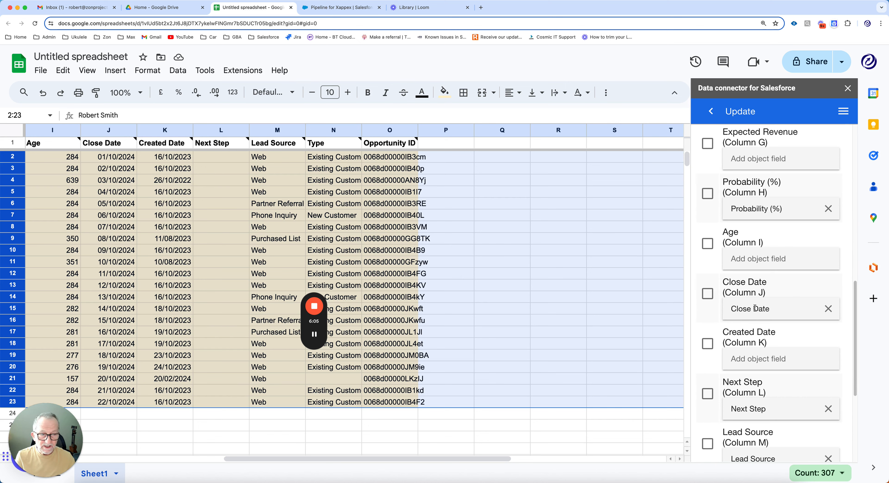
{"action": "left_click", "coordinate": [708, 295]}
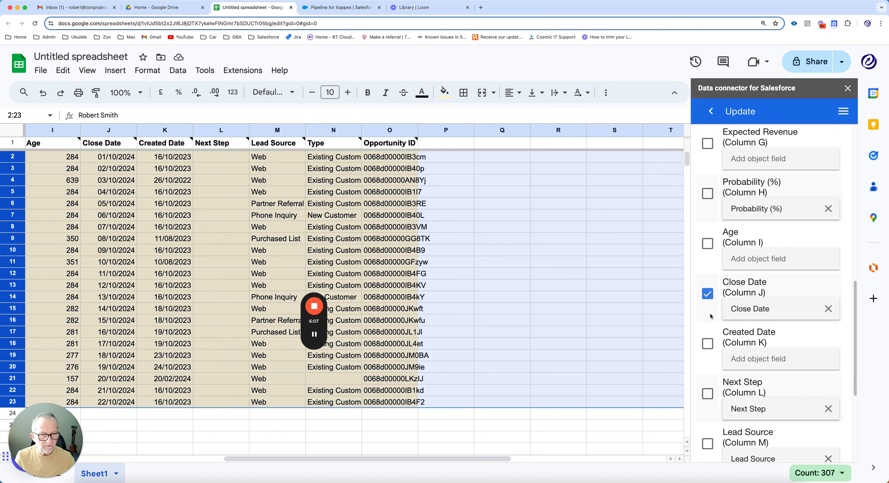
{"action": "left_click_drag", "start_coordinate": [855, 305], "coordinate": [865, 378]}
{"action": "left_click", "coordinate": [712, 359]}
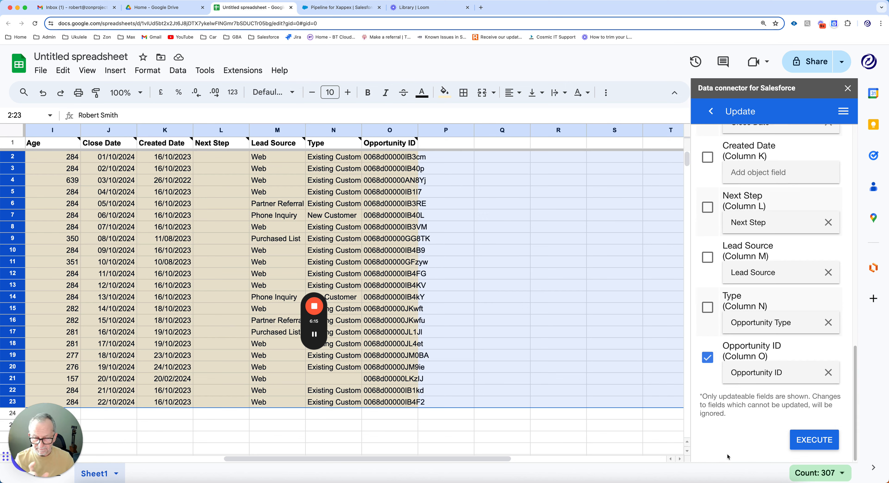
- Execute the Salesforce update for the selected rows, confirm it, and deselect the rows in the sheet
{"action": "left_click", "coordinate": [823, 444]}
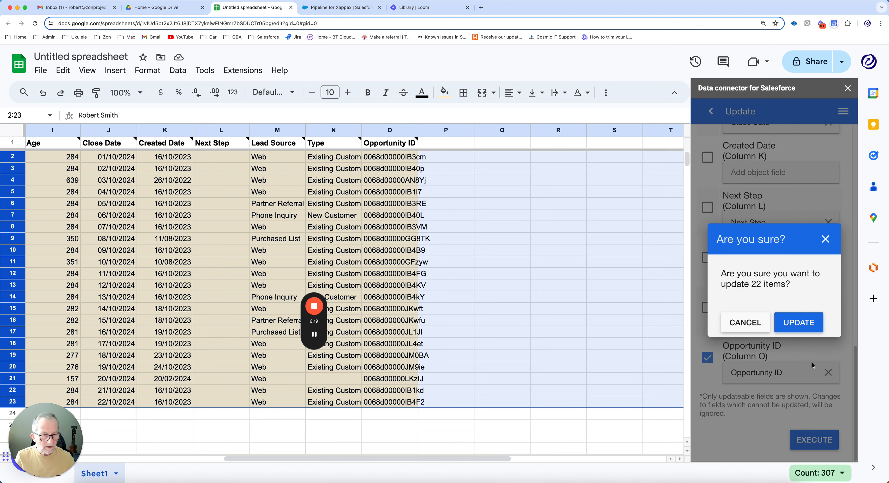
{"action": "left_click", "coordinate": [809, 325]}
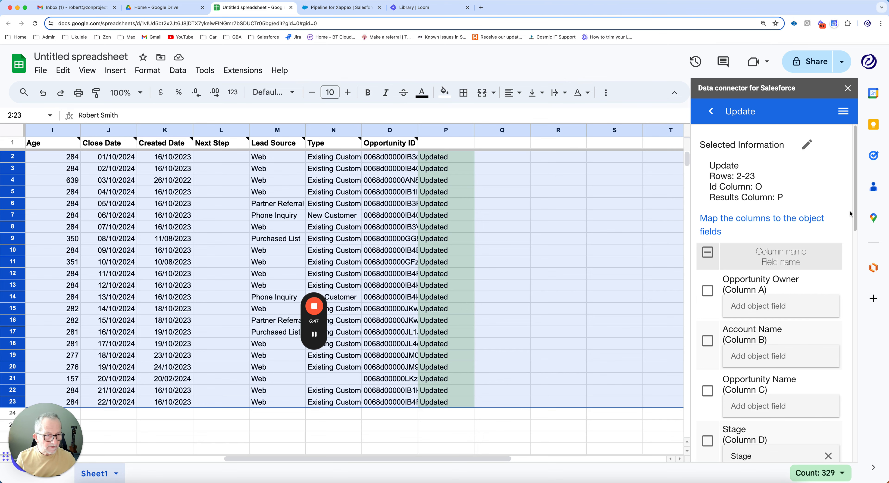
{"action": "left_click", "coordinate": [614, 273]}
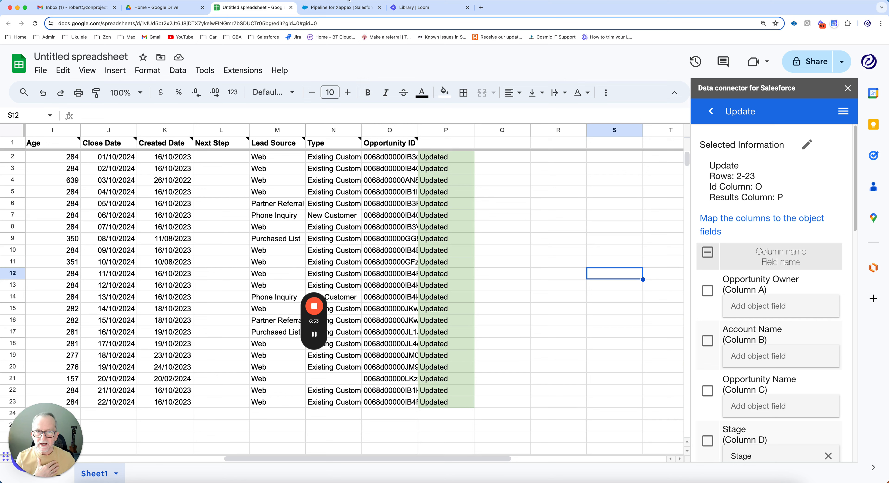
- Switch to Salesforce and reload the Pipeline for Xappex report to check the opportunities' close dates
{"action": "left_click", "coordinate": [342, 10]}
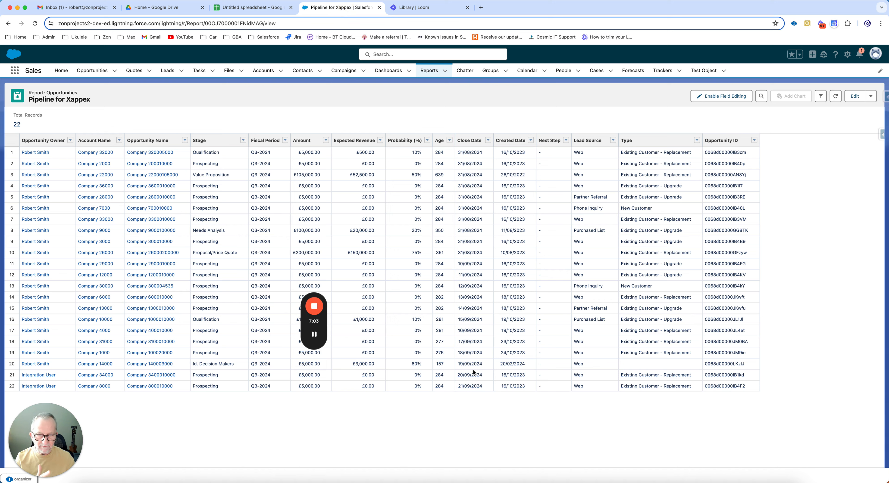
{"action": "left_click", "coordinate": [35, 24]}
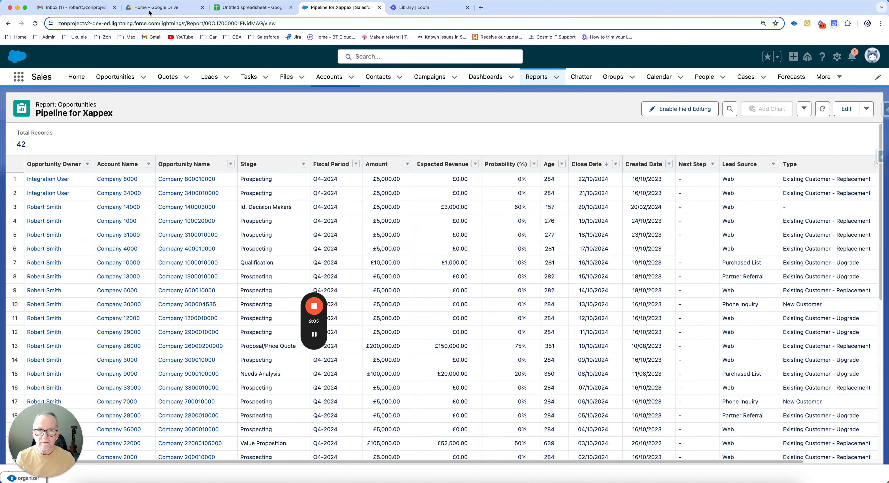
- Switch back to Google Sheets, rename the spreadsheet as Xappex Connector WIP, and return the connector to its list of operations
{"action": "left_click", "coordinate": [229, 8]}
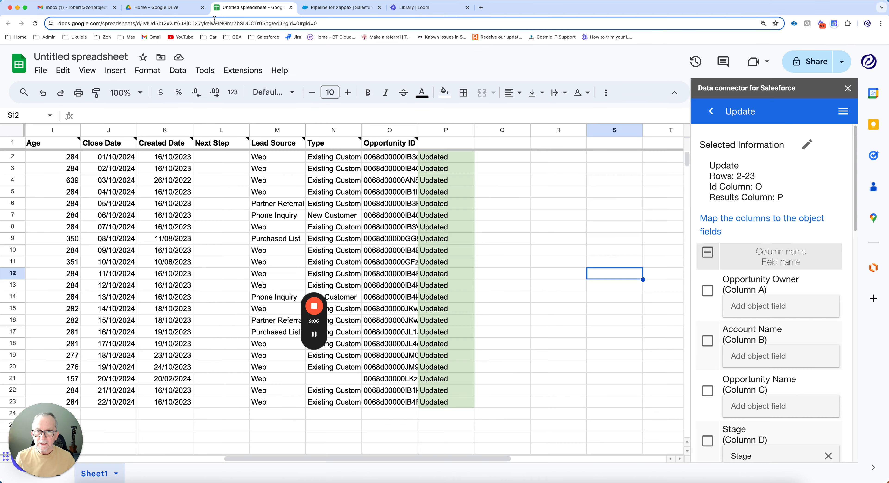
{"action": "left_click", "coordinate": [62, 57]}
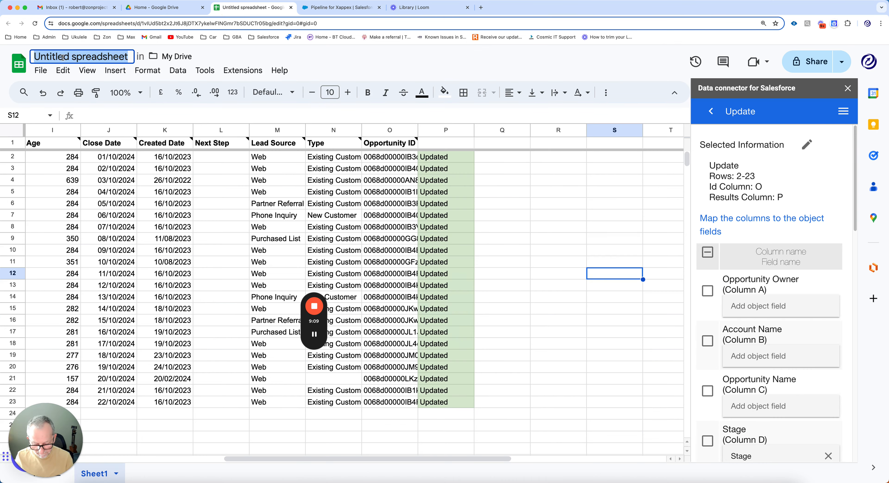
{"action": "type", "text": "Xappex"}
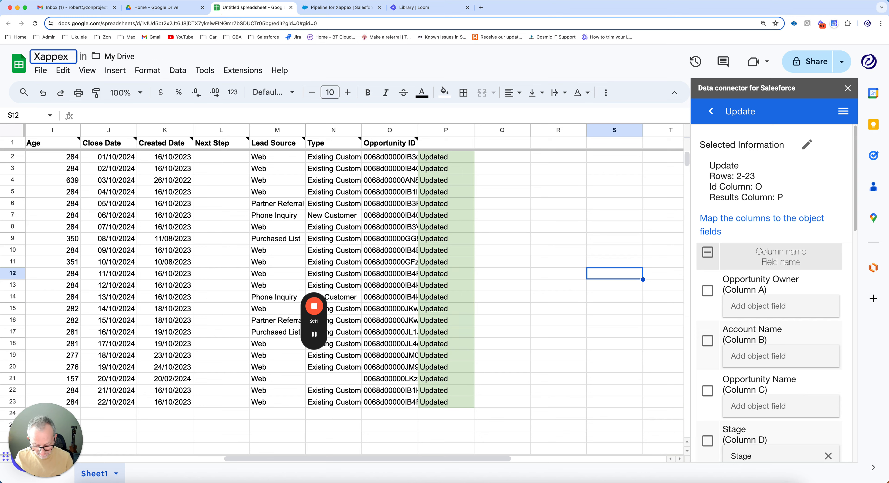
{"action": "type", "text": " Connect"}
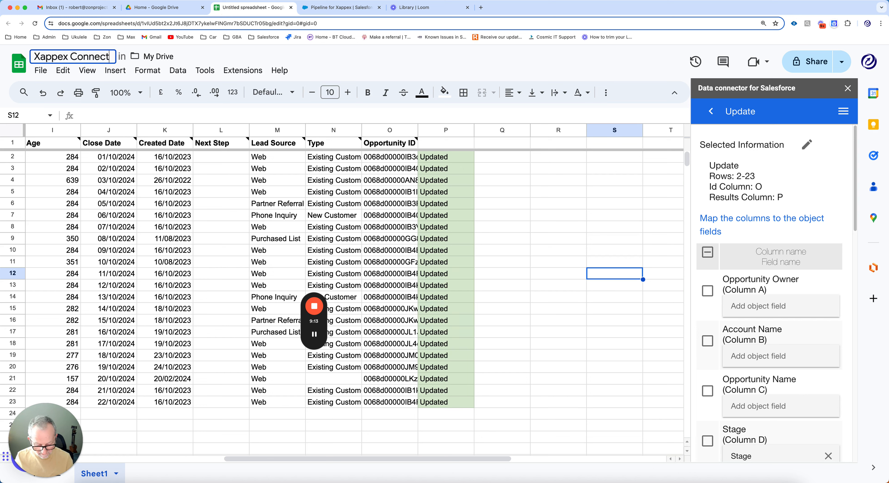
{"action": "type", "text": "or WIP"}
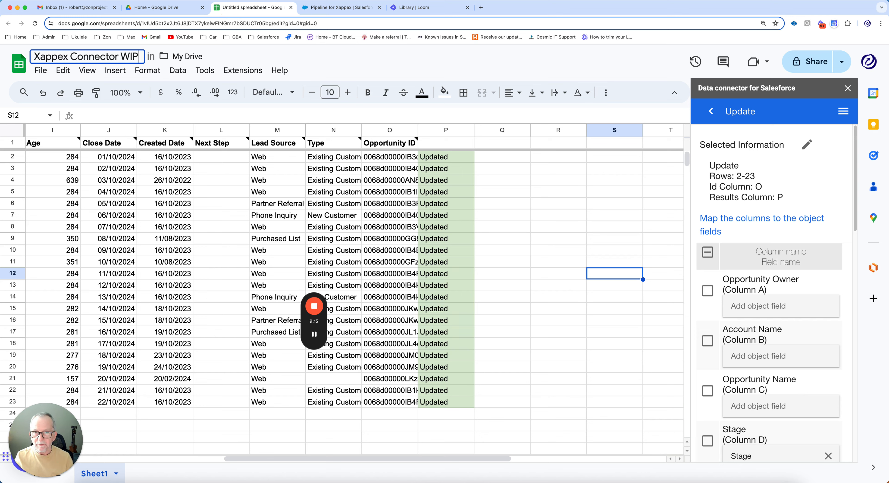
{"action": "key", "text": "Return"}
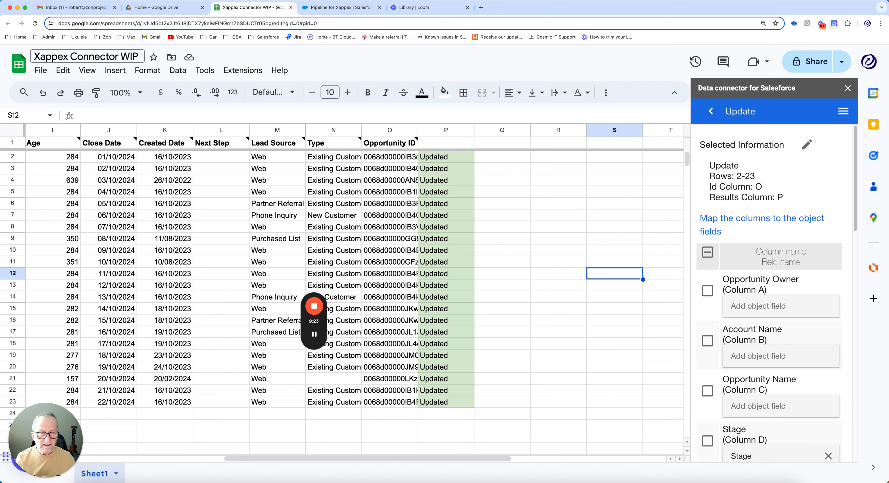
{"action": "left_click", "coordinate": [712, 111]}
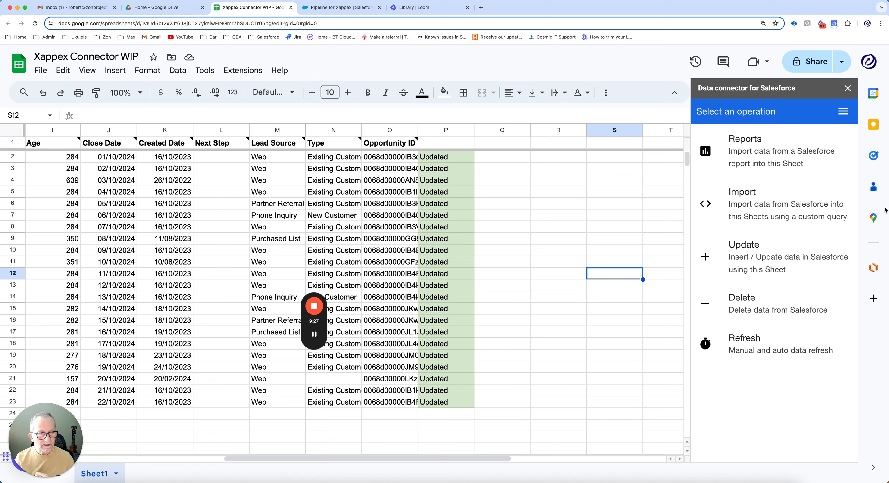